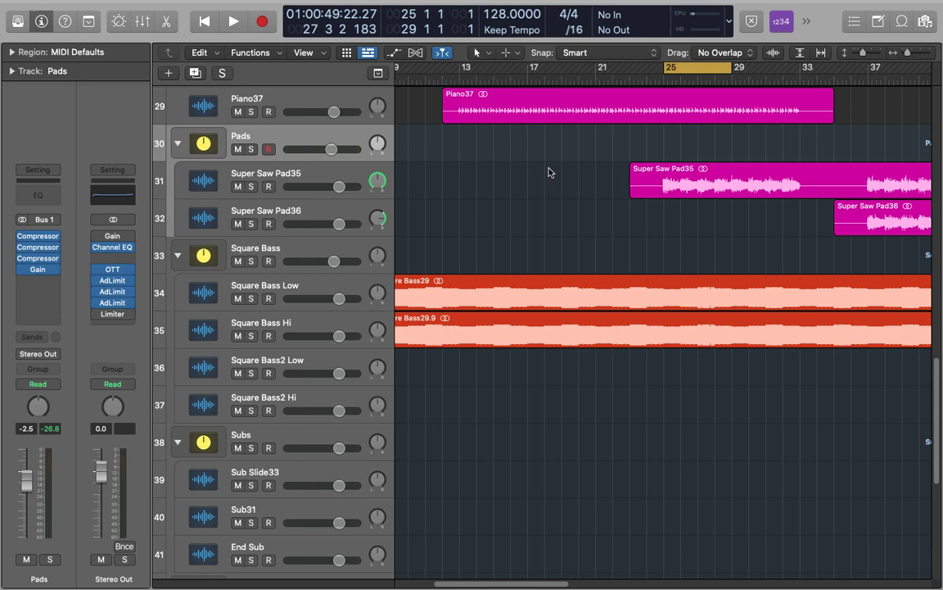
# Open the OTT insert on the Stereo Out master, showing Depth 75% and Upwd 63%
pyautogui.press('v')
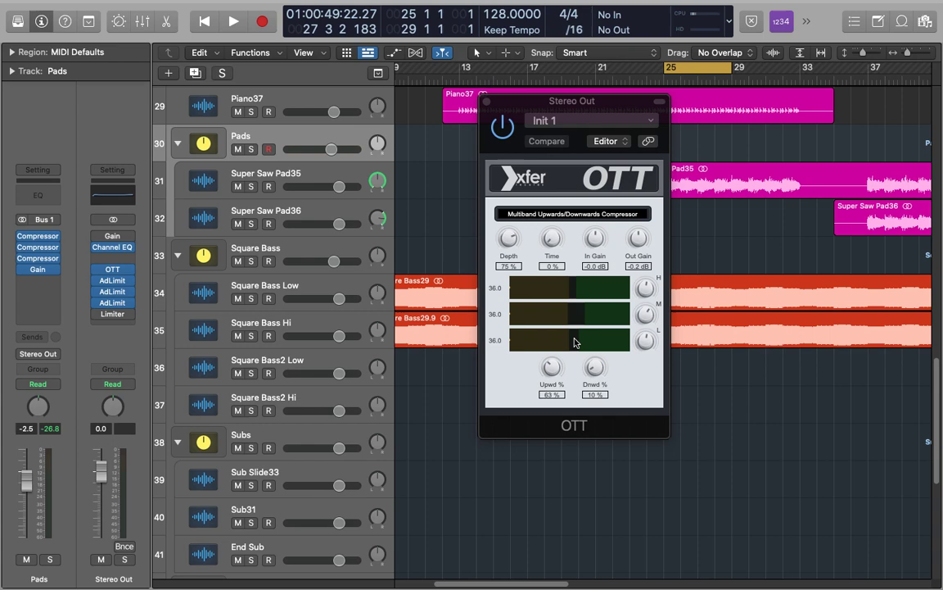
# Bypass OTT on the Stereo Out master so its band meters drop to -inf
pyautogui.click(503, 127)
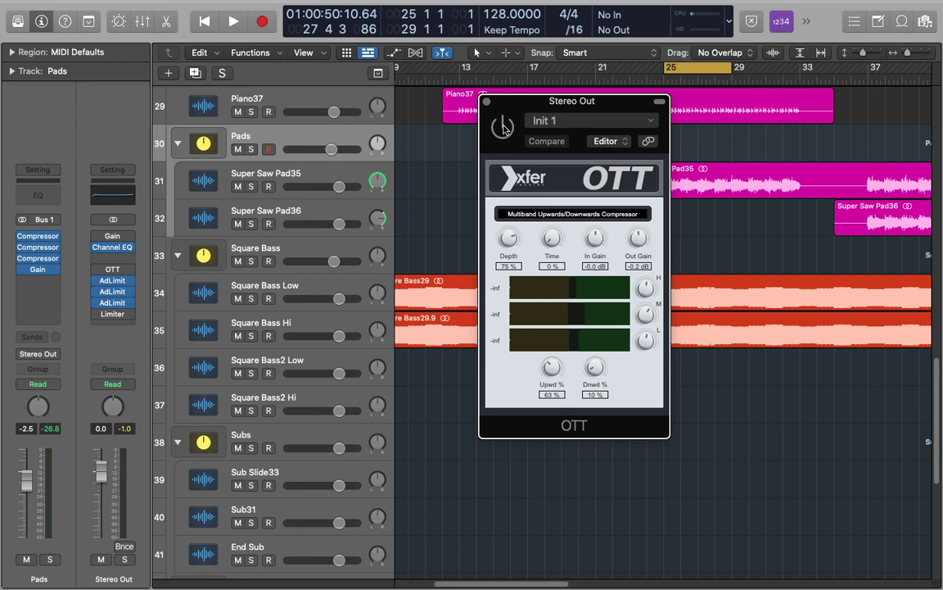
pyautogui.click(503, 127)
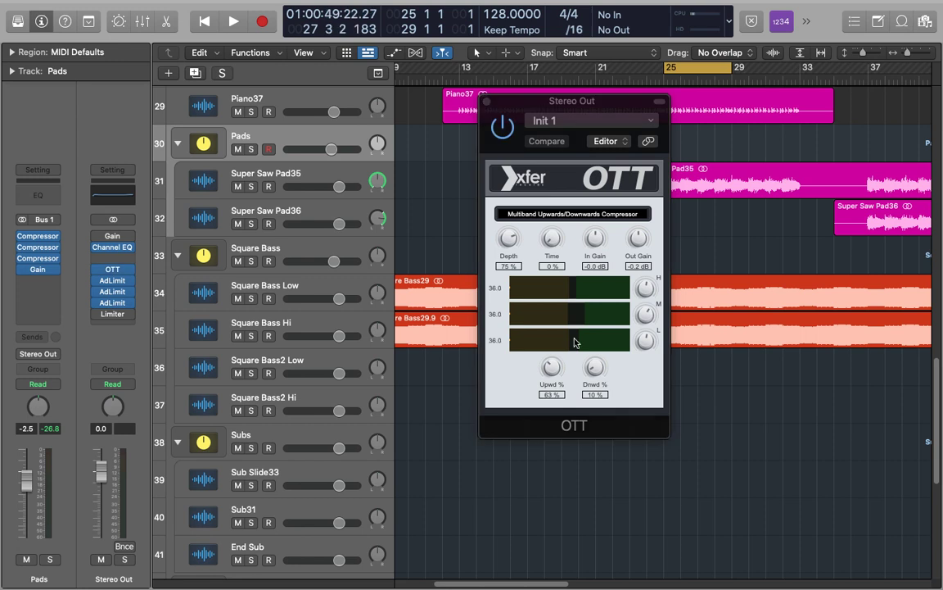
pyautogui.click(503, 127)
pyautogui.press('space')
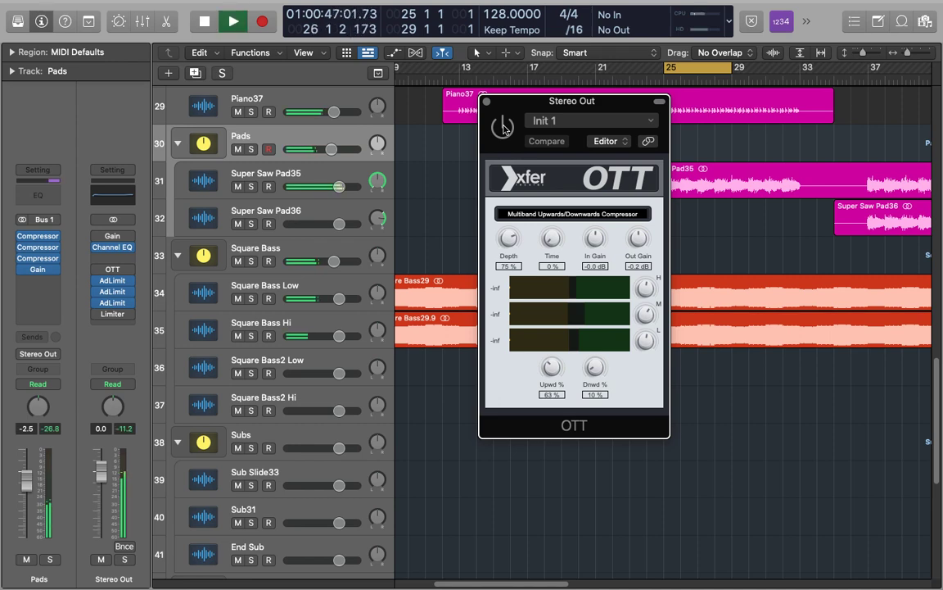
pyautogui.click(503, 127)
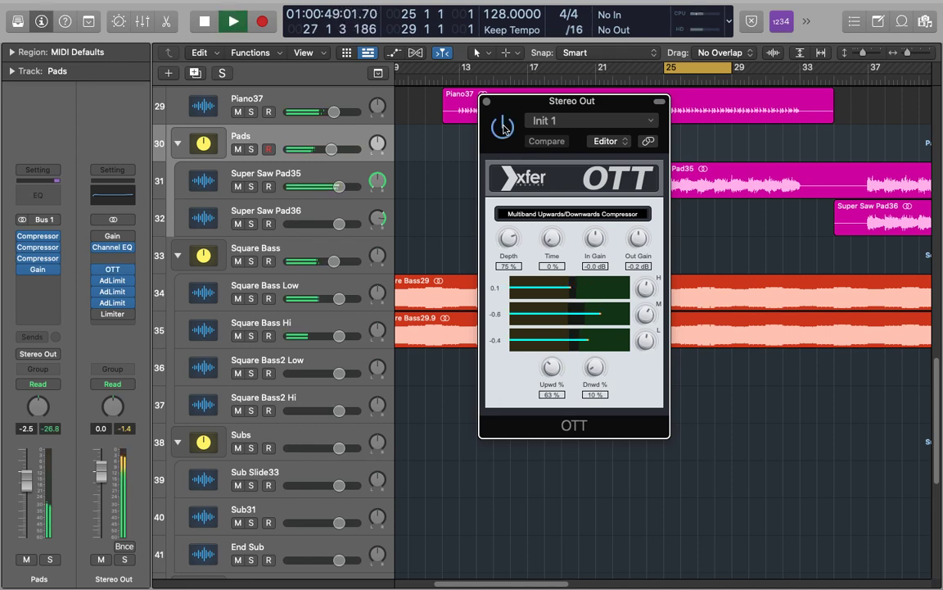
pyautogui.click(503, 127)
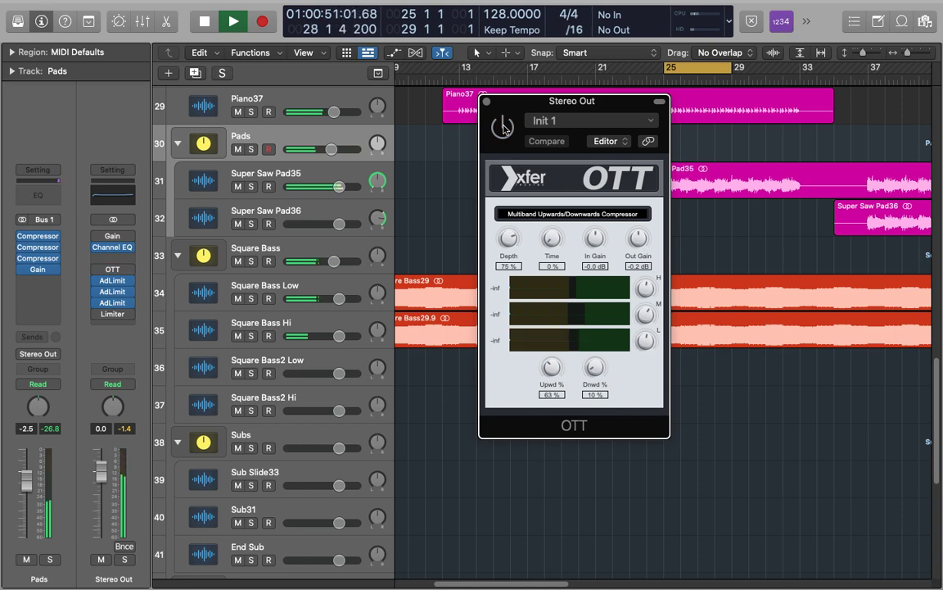
pyautogui.click(503, 127)
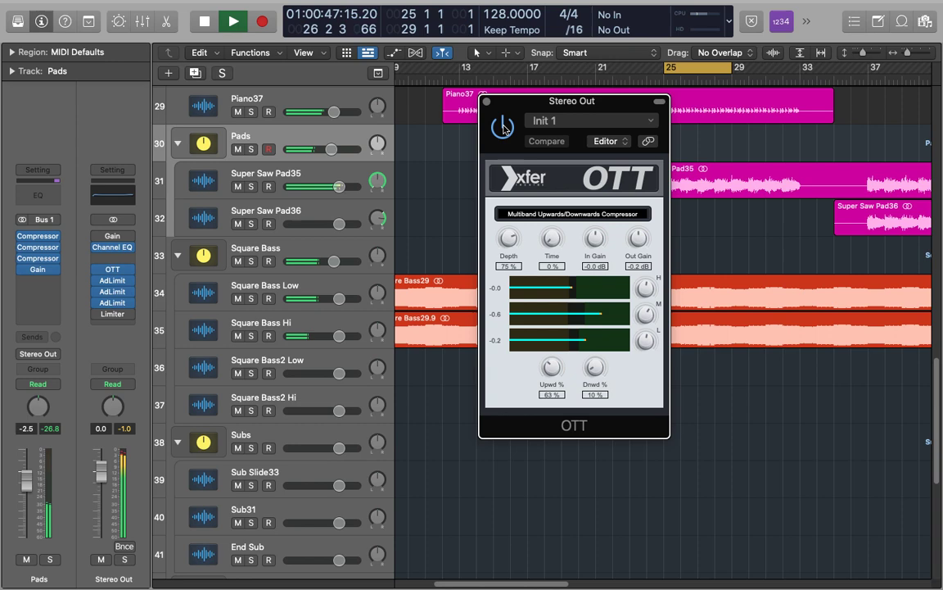
pyautogui.click(502, 126)
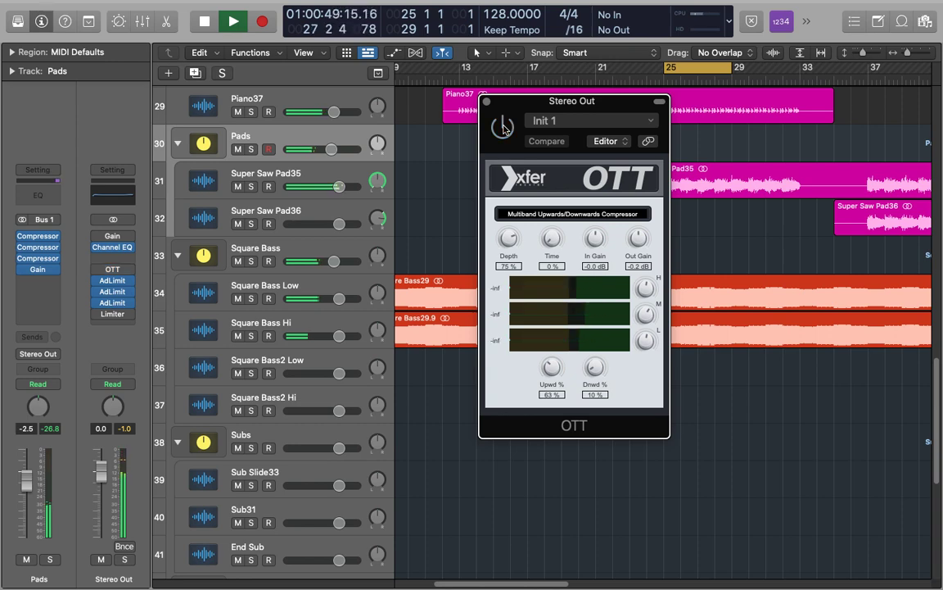
pyautogui.press('space')
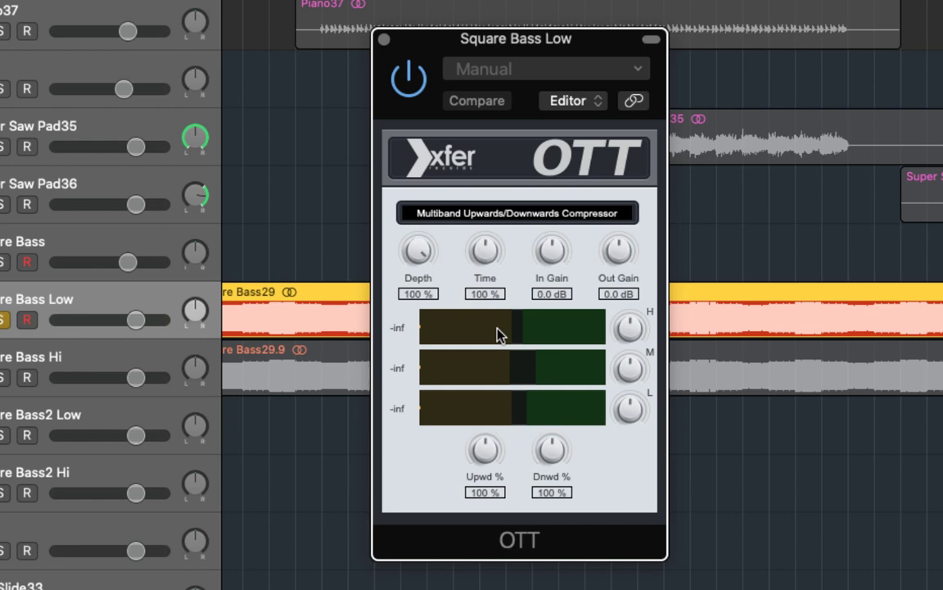
# Drag the H band threshold divider in Square Bass Low's OTT so Compare lights up
pyautogui.moveTo(521, 337); pyautogui.dragTo(597, 329)
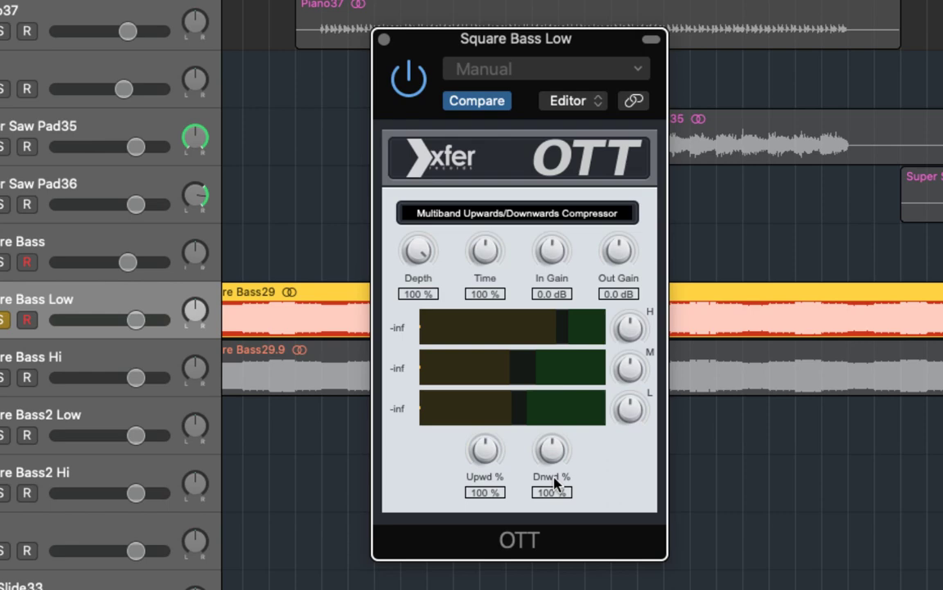
pyautogui.click(414, 75)
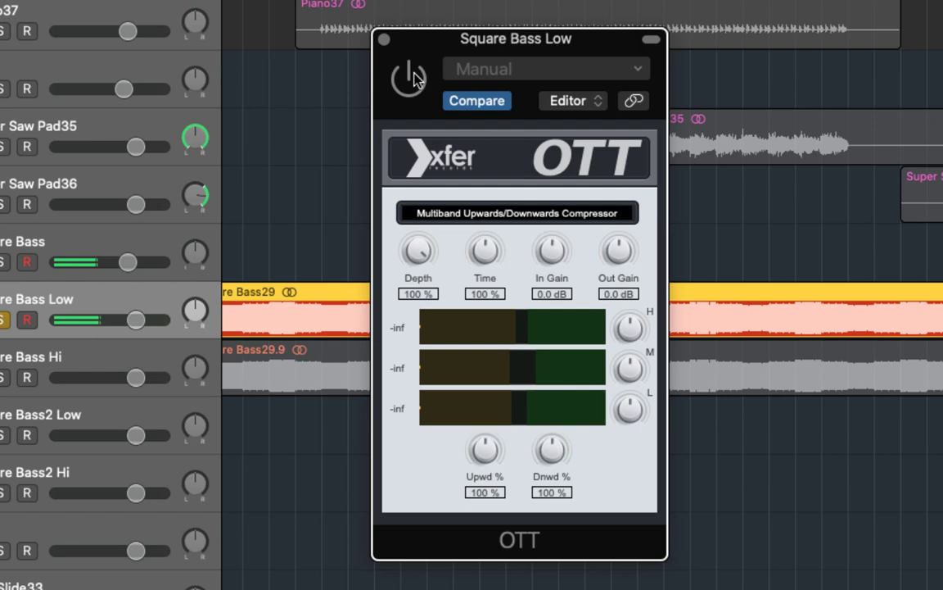
pyautogui.click(414, 76)
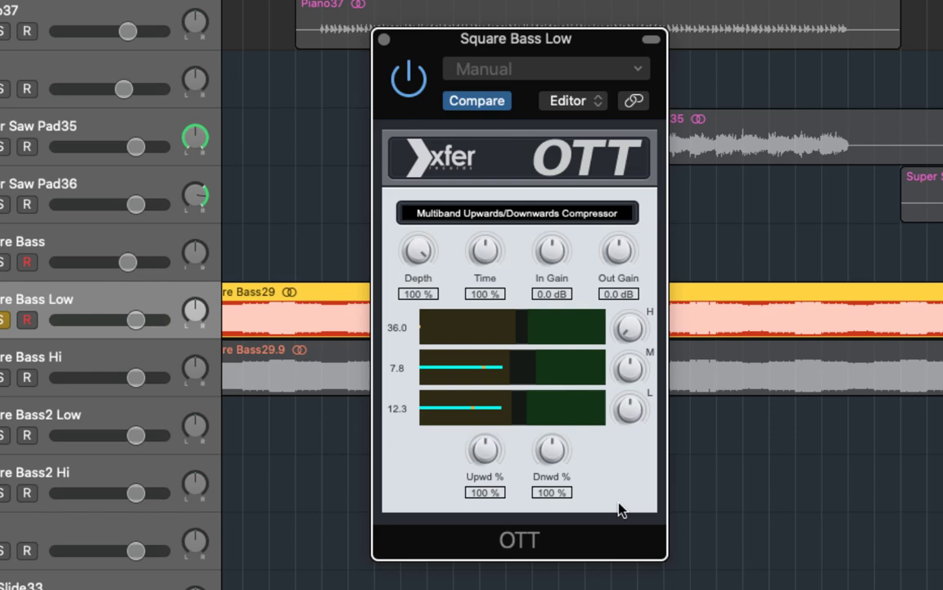
pyautogui.press('space')
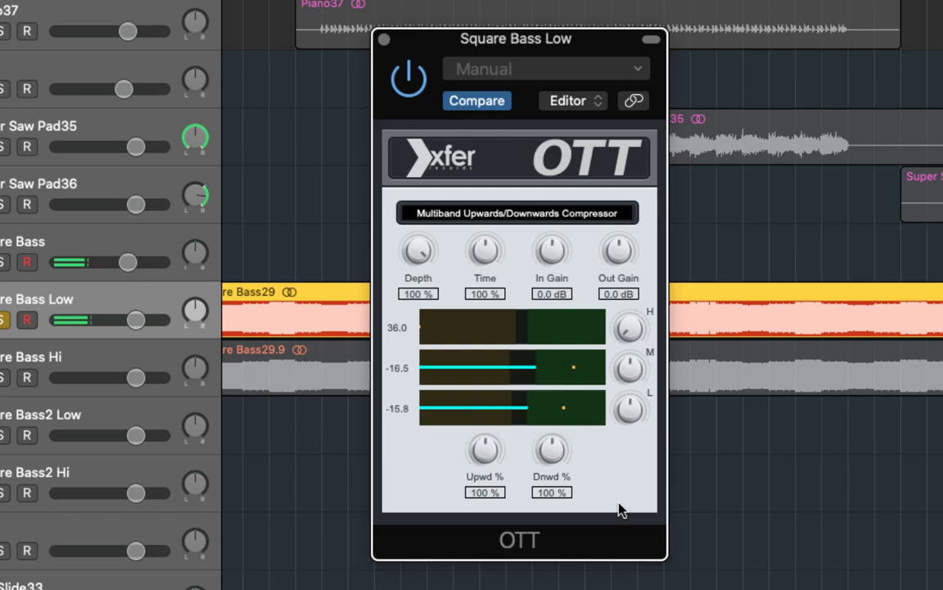
pyautogui.press('space')
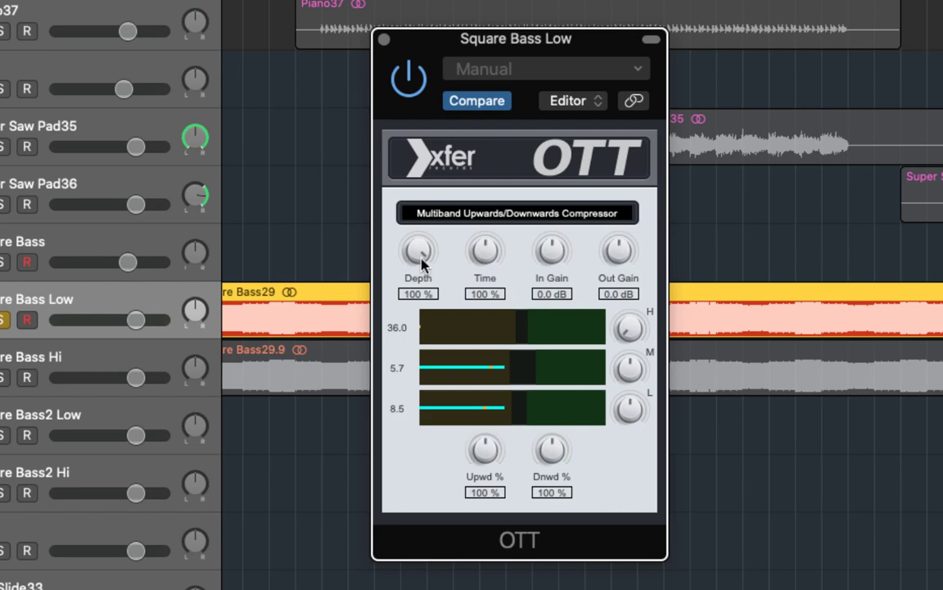
# Lower Square Bass Low's OTT Depth to 62% and Dnwd to 46% while listening
pyautogui.moveTo(422, 262); pyautogui.dragTo(426, 298)
pyautogui.press('space')
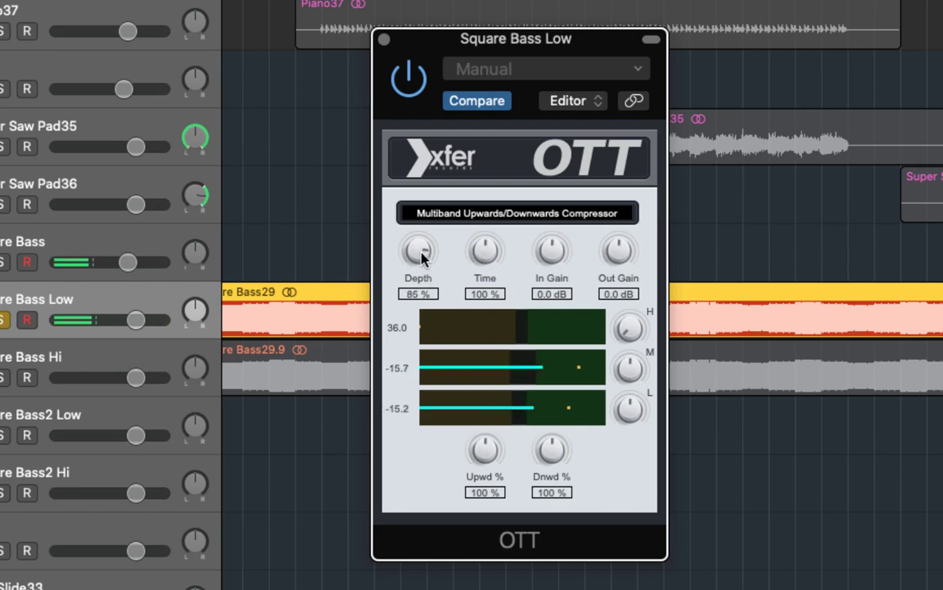
pyautogui.moveTo(419, 249); pyautogui.dragTo(423, 309)
pyautogui.press('space')
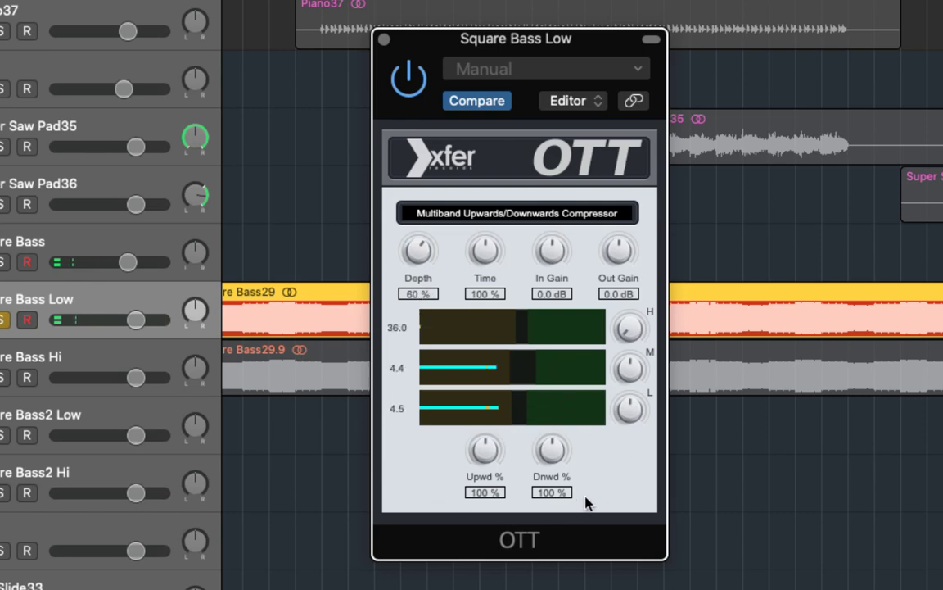
pyautogui.press('space')
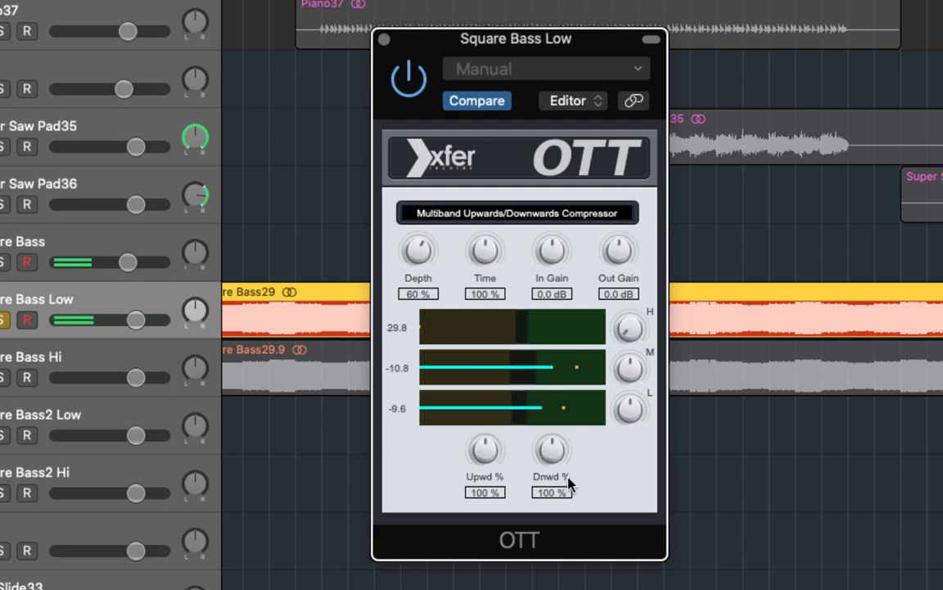
pyautogui.moveTo(552, 449); pyautogui.dragTo(555, 505)
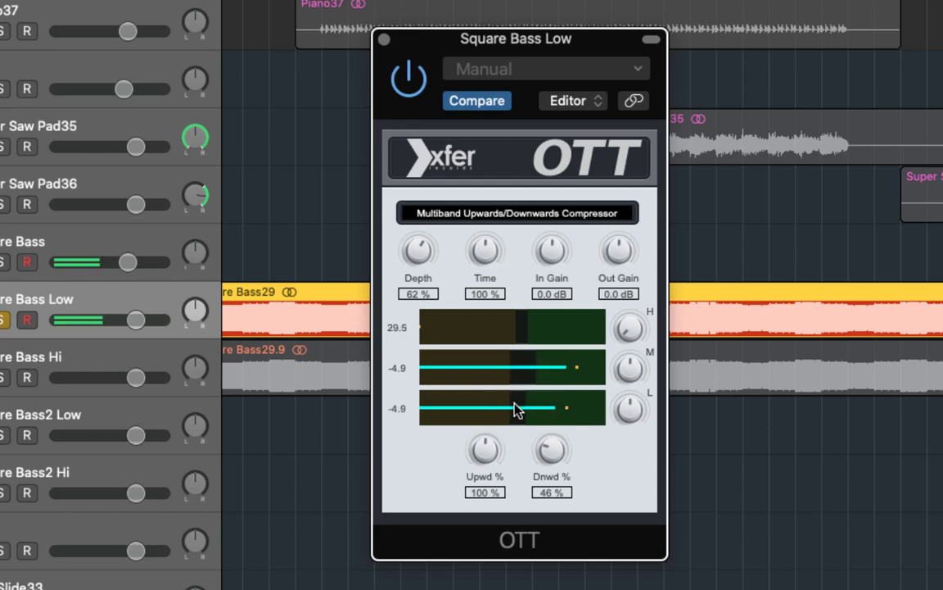
# Lower the L band threshold and raise the M band threshold in Square Bass Low's OTT
pyautogui.moveTo(508, 411); pyautogui.dragTo(458, 404)
pyautogui.press('space')
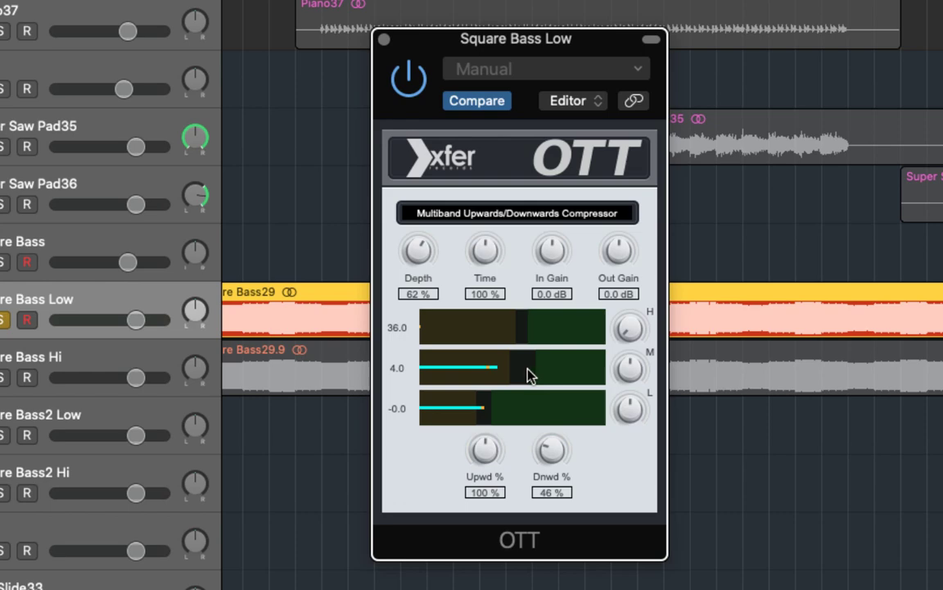
pyautogui.press('space')
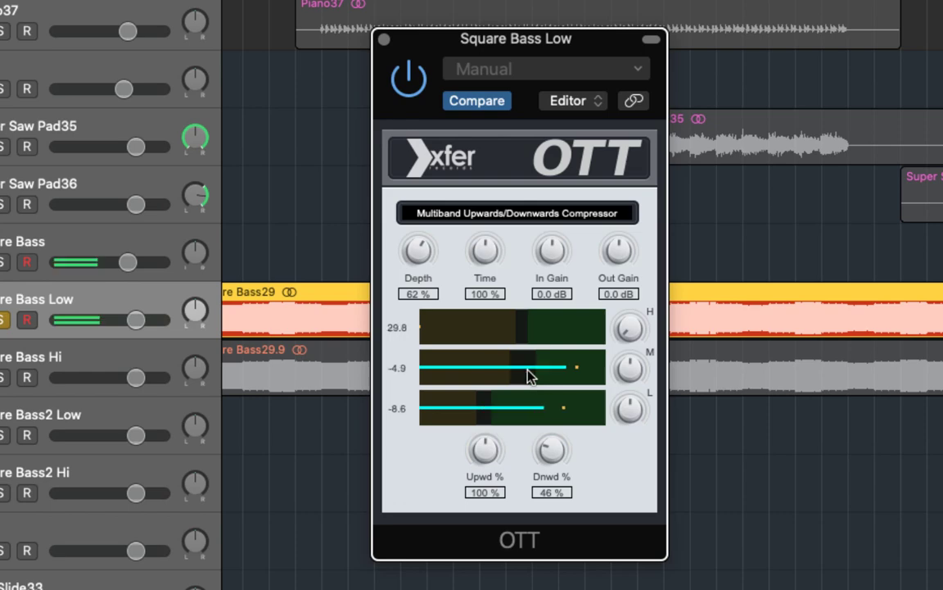
pyautogui.moveTo(552, 380); pyautogui.dragTo(575, 380)
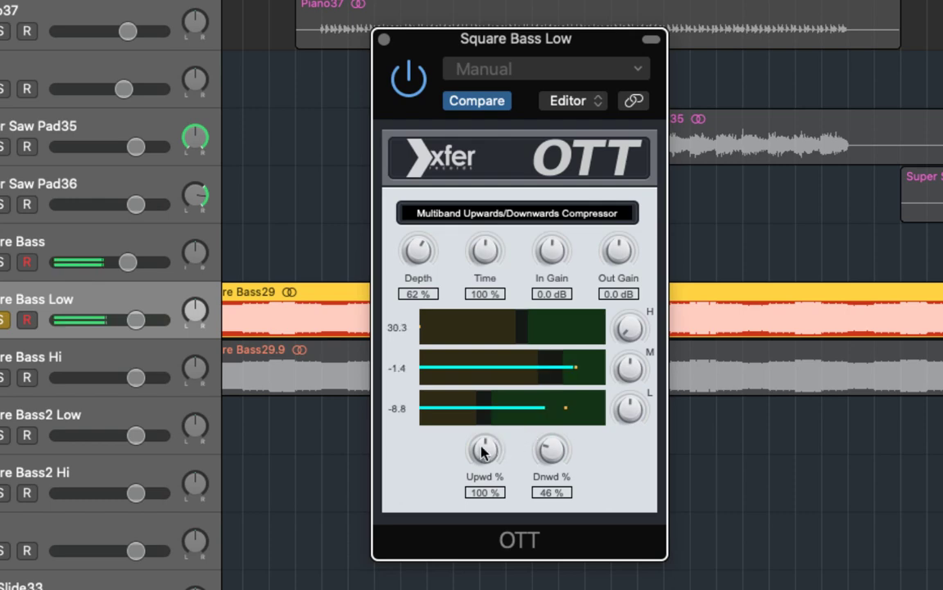
# Ease Square Bass Low's OTT upward compression from 100% down to 99%
pyautogui.moveTo(484, 446)
pyautogui.mouseDown()
pyautogui.moveTo(483, 561)
pyautogui.moveTo(490, 291)
pyautogui.moveTo(479, 497)
pyautogui.moveTo(468, 504)
pyautogui.moveTo(467, 438)
pyautogui.mouseUp()
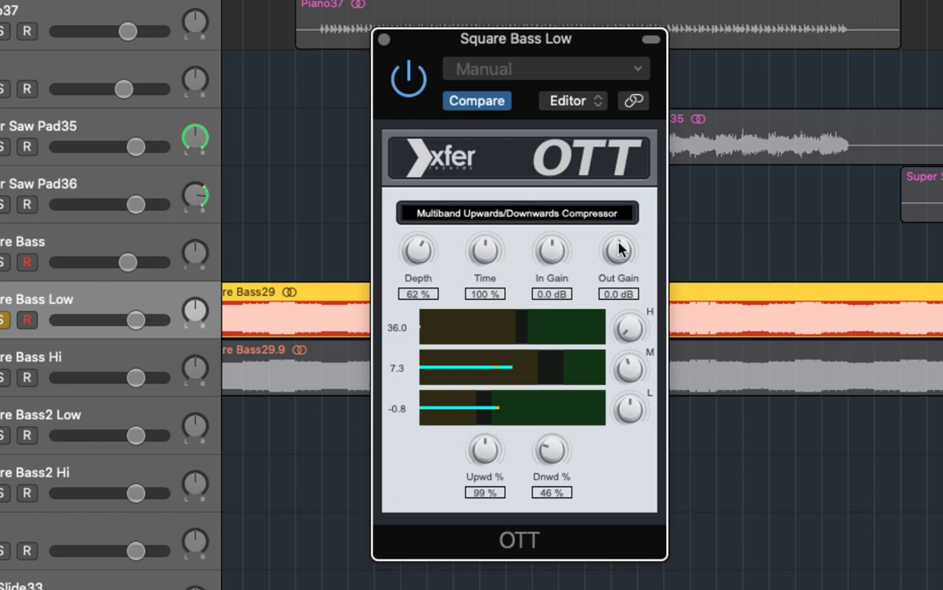
pyautogui.moveTo(620, 250); pyautogui.dragTo(619, 255)
pyautogui.press('space')
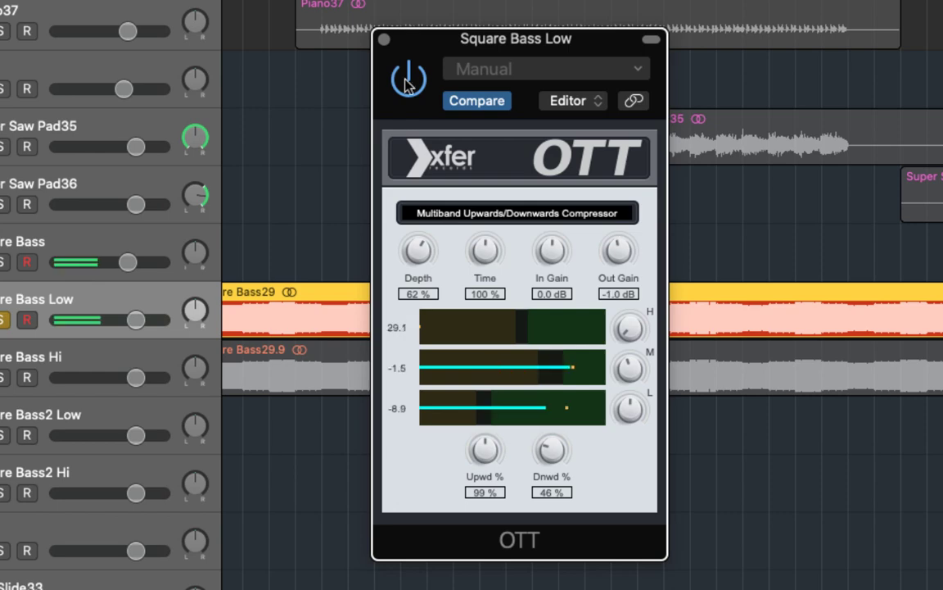
pyautogui.click(409, 82)
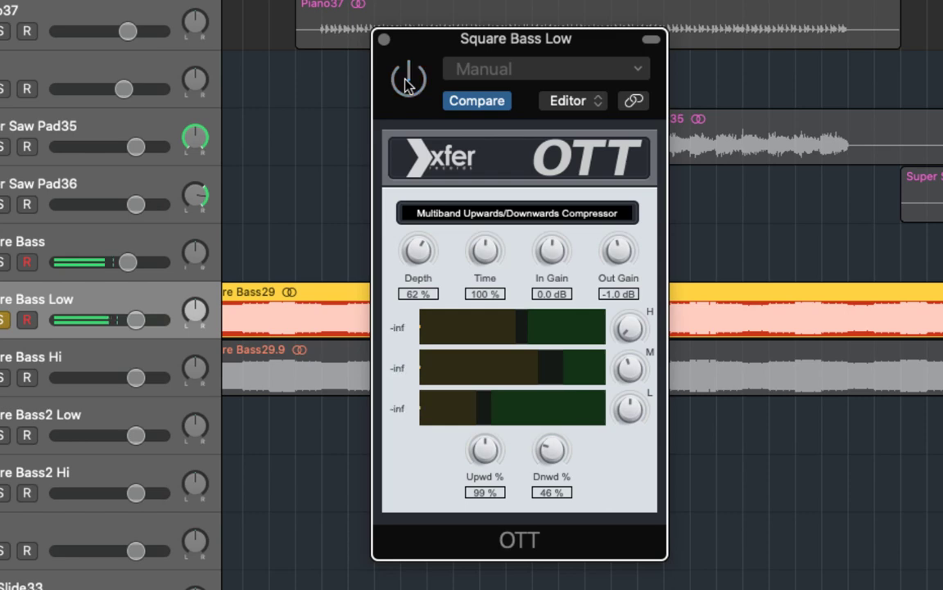
pyautogui.click(409, 82)
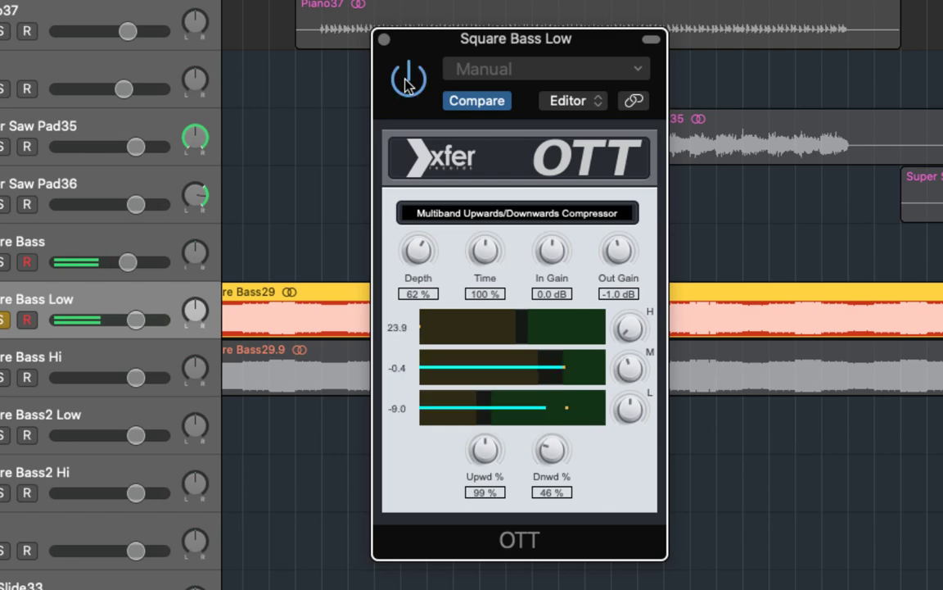
pyautogui.click(409, 82)
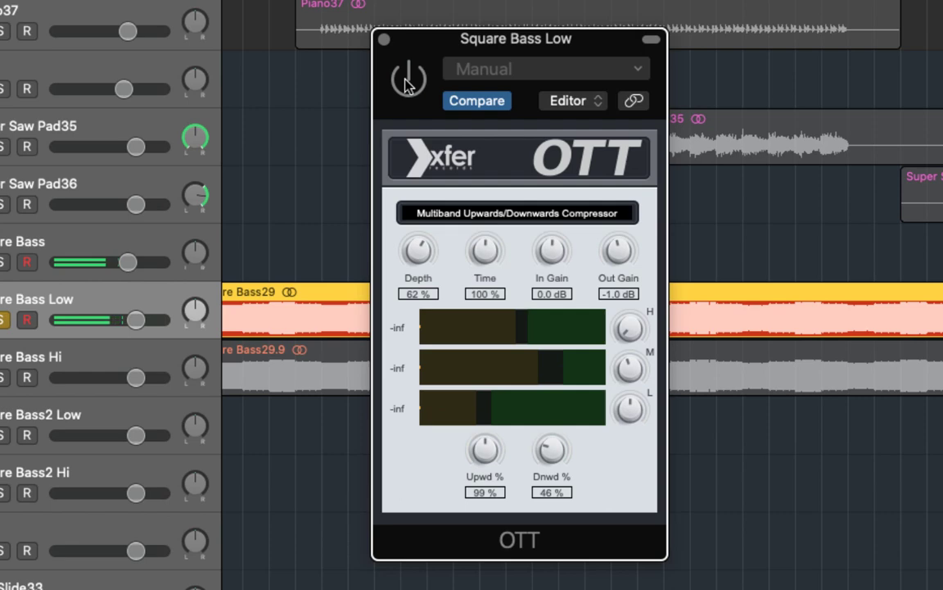
pyautogui.click(409, 81)
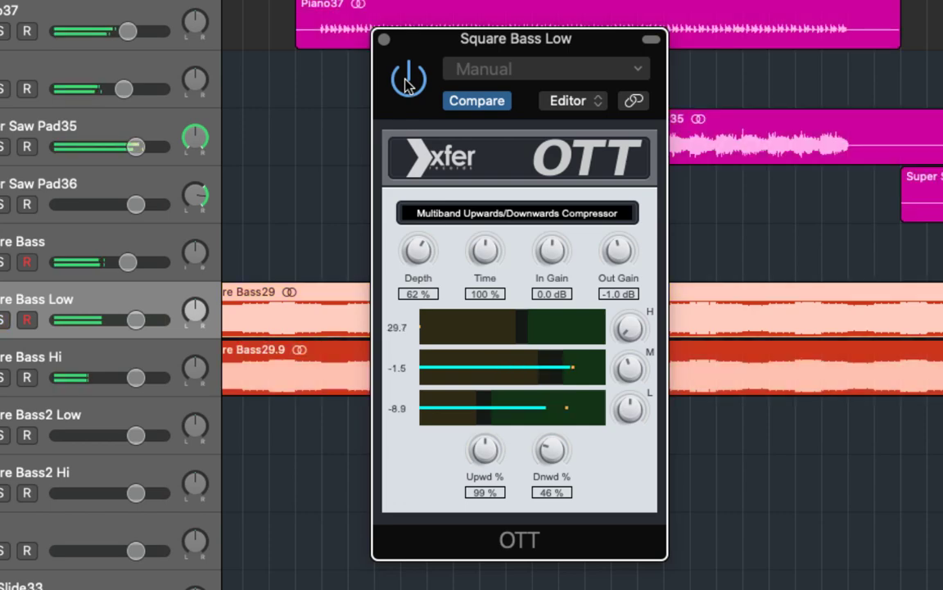
pyautogui.click(408, 82)
pyautogui.click(409, 82)
pyautogui.click(409, 82)
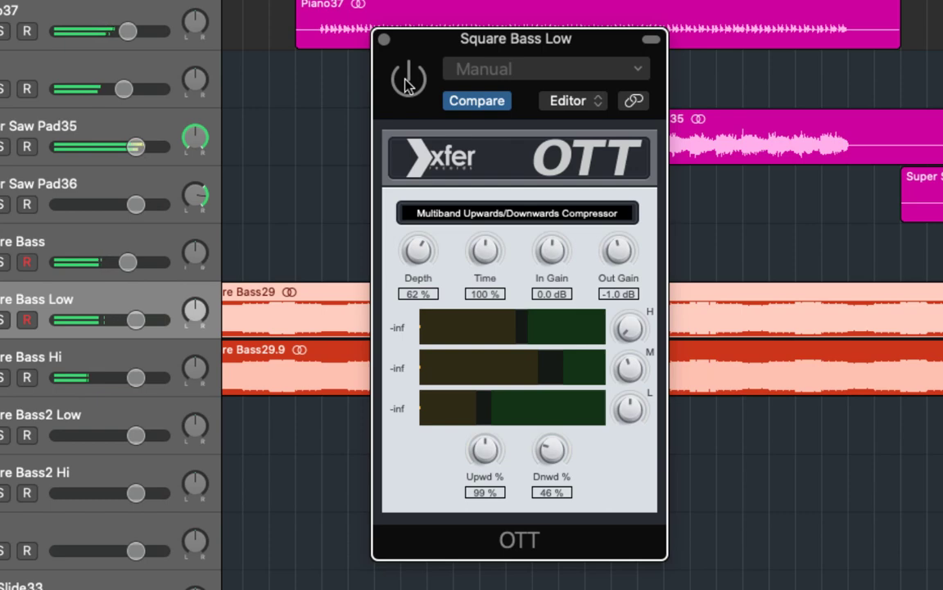
pyautogui.click(409, 82)
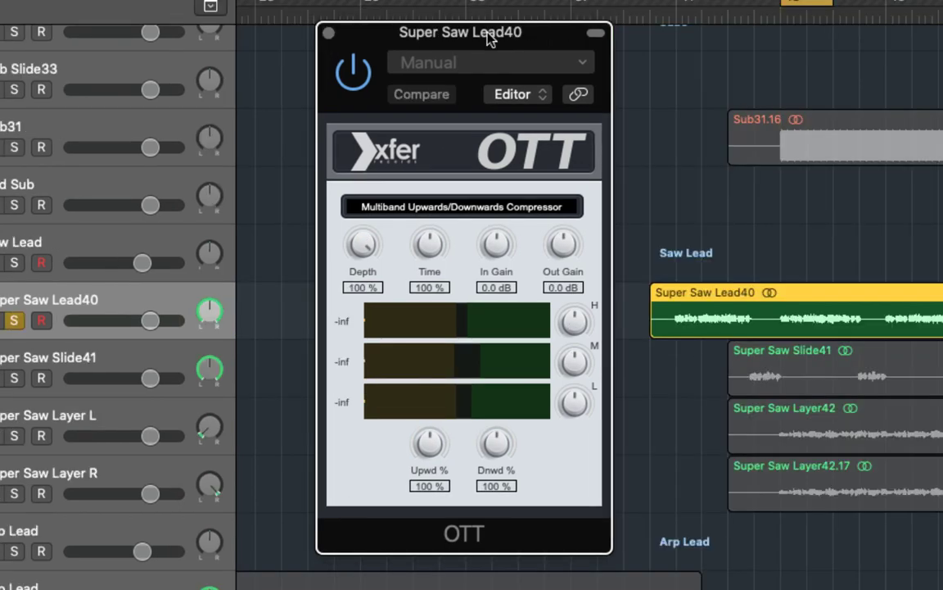
# Compare Super Saw Lead40's OTT against bypass during playback, leaving it enabled at defaults
pyautogui.click(363, 82)
pyautogui.press('space')
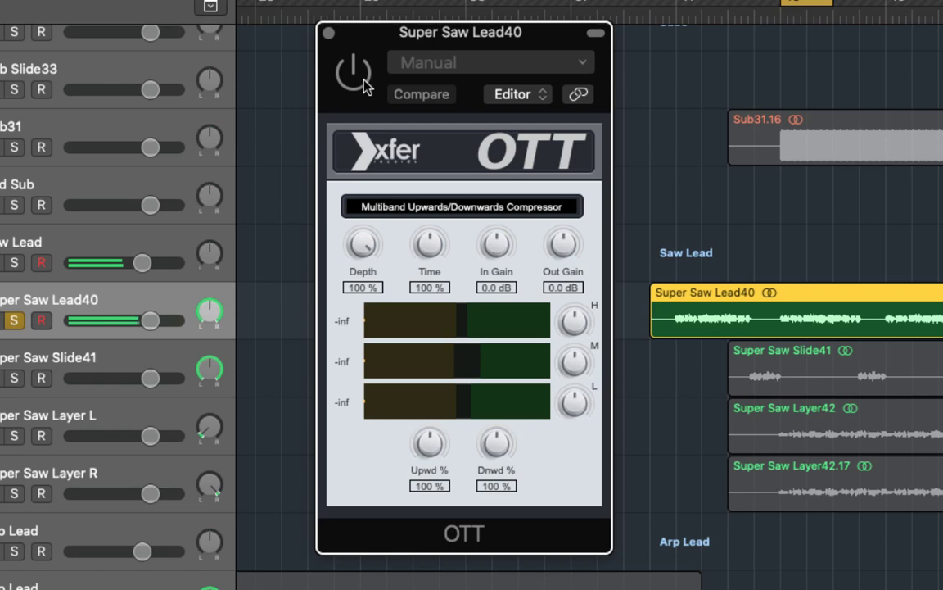
pyautogui.click(362, 82)
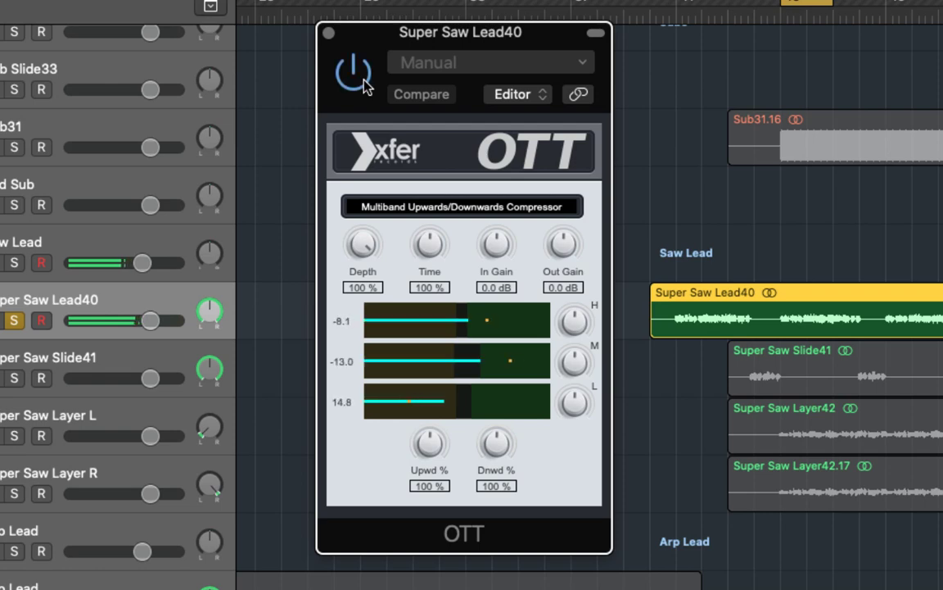
pyautogui.click(363, 82)
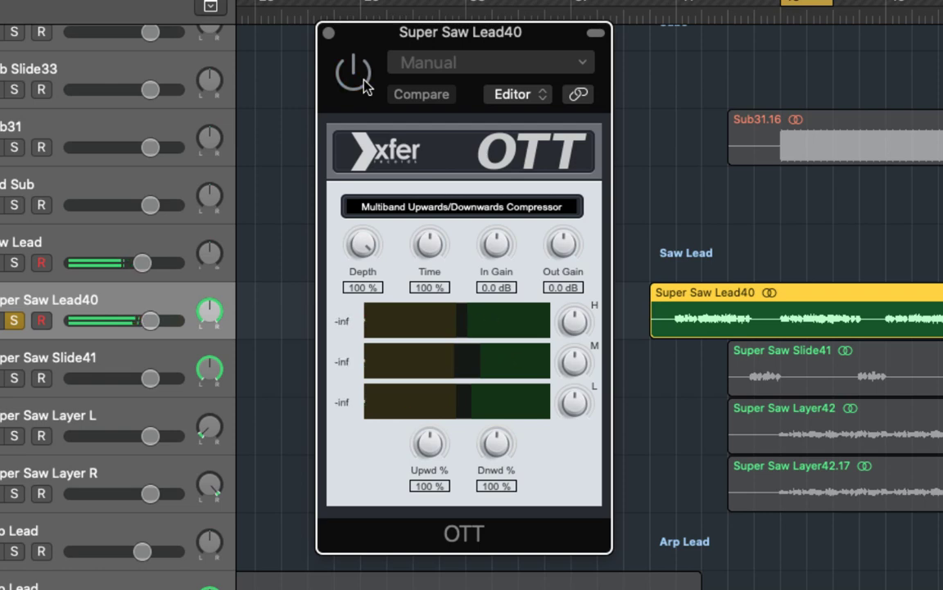
pyautogui.click(363, 82)
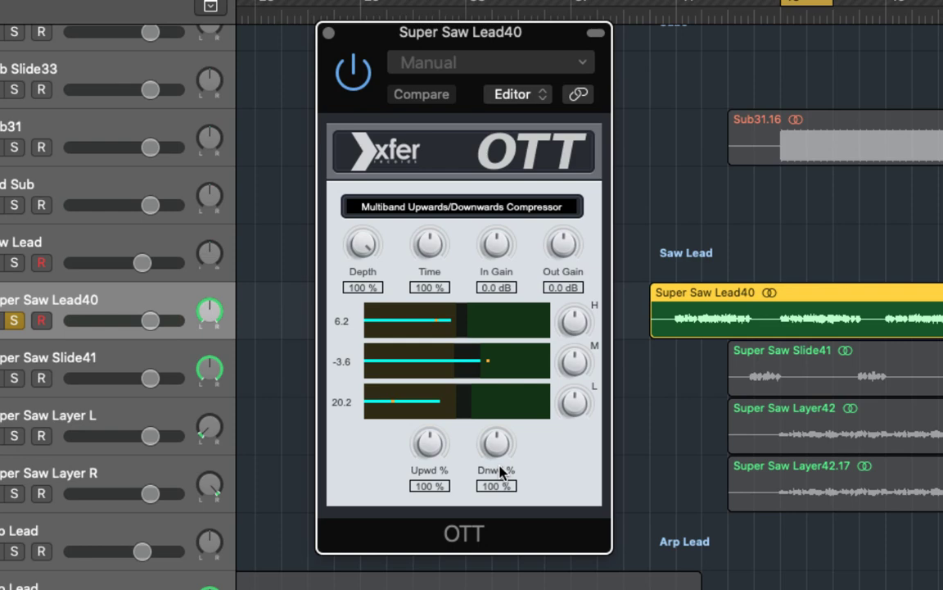
# Set Super Saw Lead40's OTT to Depth 69%, Upwd 65% and Dnwd 30%
pyautogui.moveTo(348, 253); pyautogui.dragTo(381, 327)
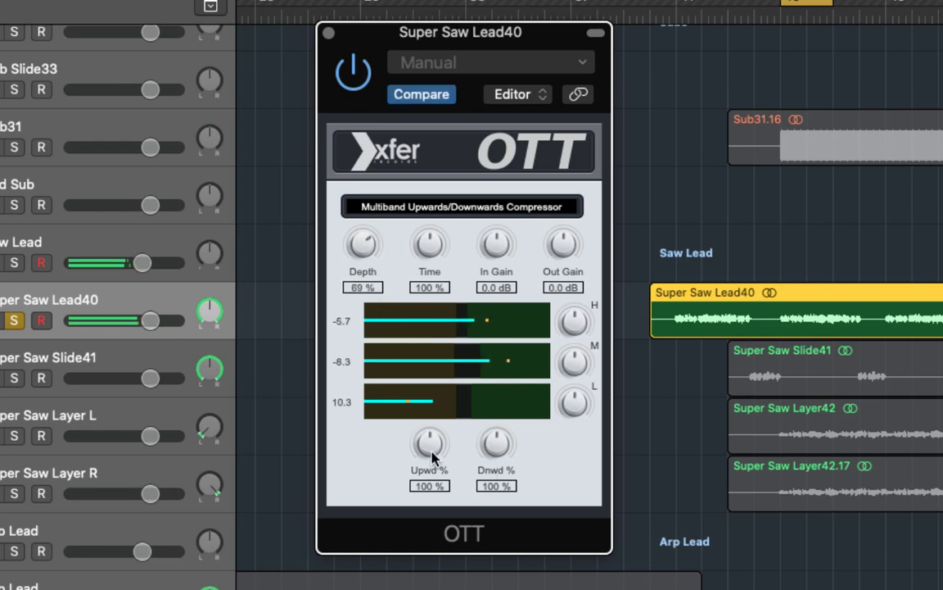
pyautogui.moveTo(432, 457); pyautogui.dragTo(434, 487)
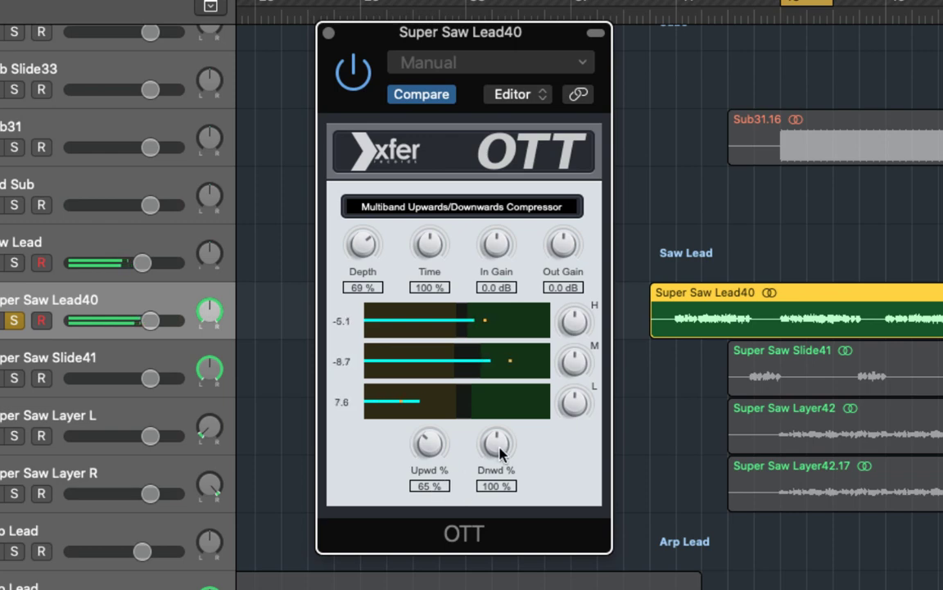
pyautogui.moveTo(501, 453); pyautogui.dragTo(497, 512)
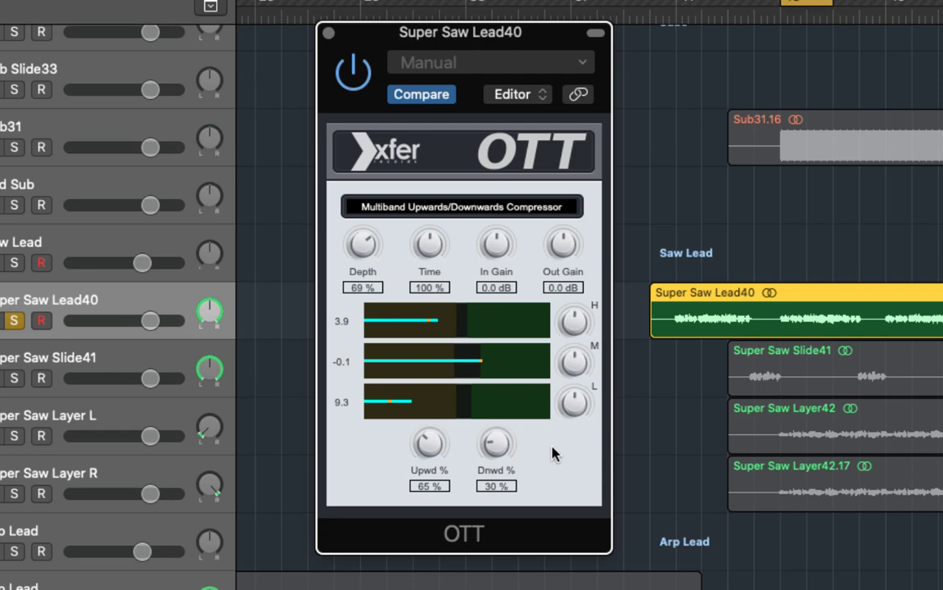
# Turn the L band knob in Super Saw Lead40's OTT slightly counter-clockwise
pyautogui.moveTo(575, 396); pyautogui.dragTo(562, 565)
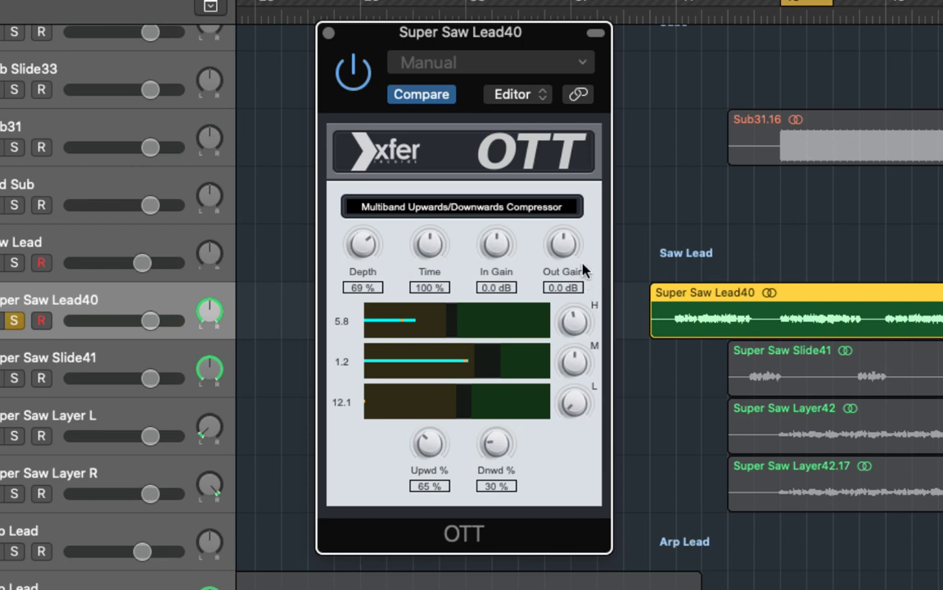
# Set OTT Out Gain to -5.5 dB and compare it against bypass on the soloed lead
pyautogui.moveTo(580, 269); pyautogui.dragTo(581, 282)
pyautogui.click(354, 70)
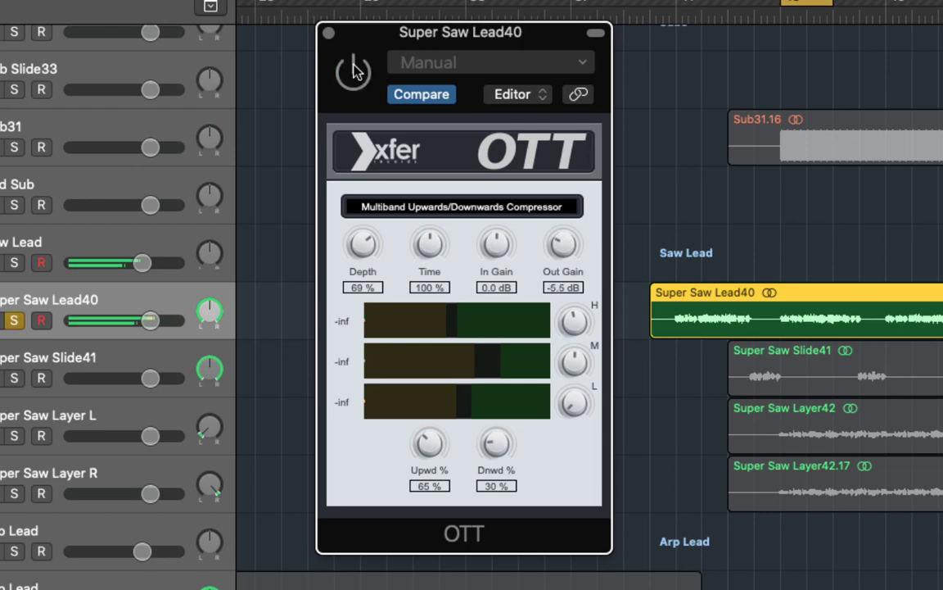
pyautogui.click(354, 70)
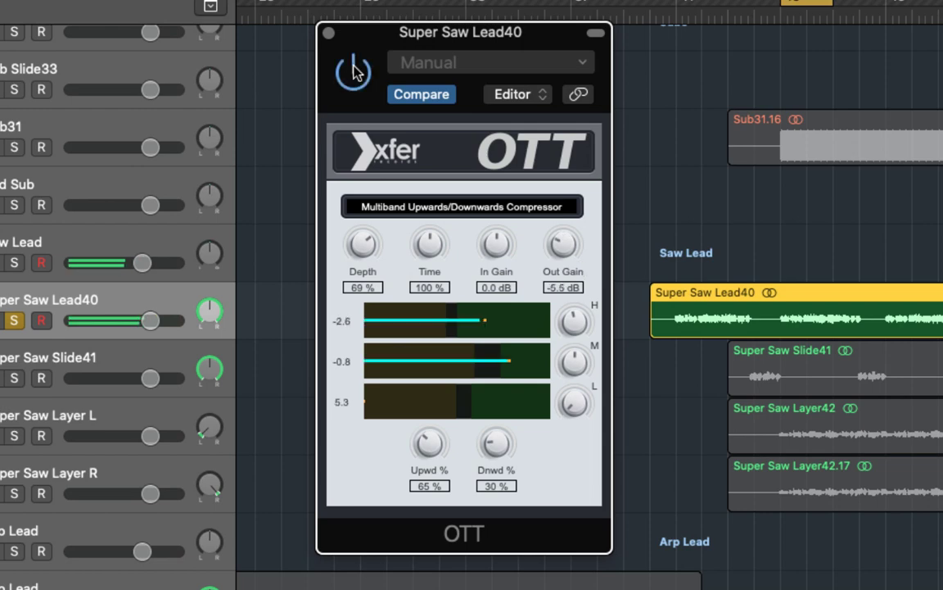
pyautogui.click(354, 70)
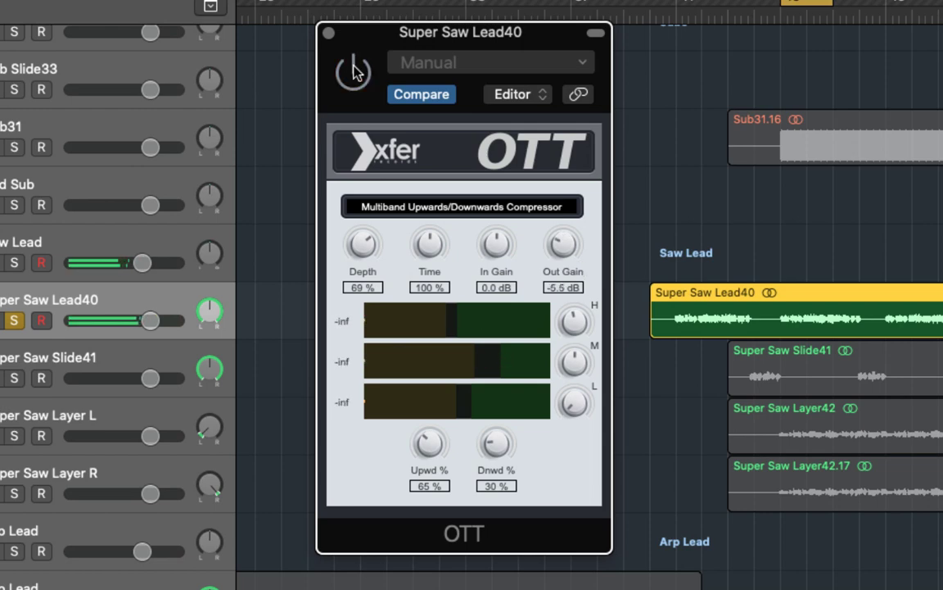
pyautogui.click(354, 71)
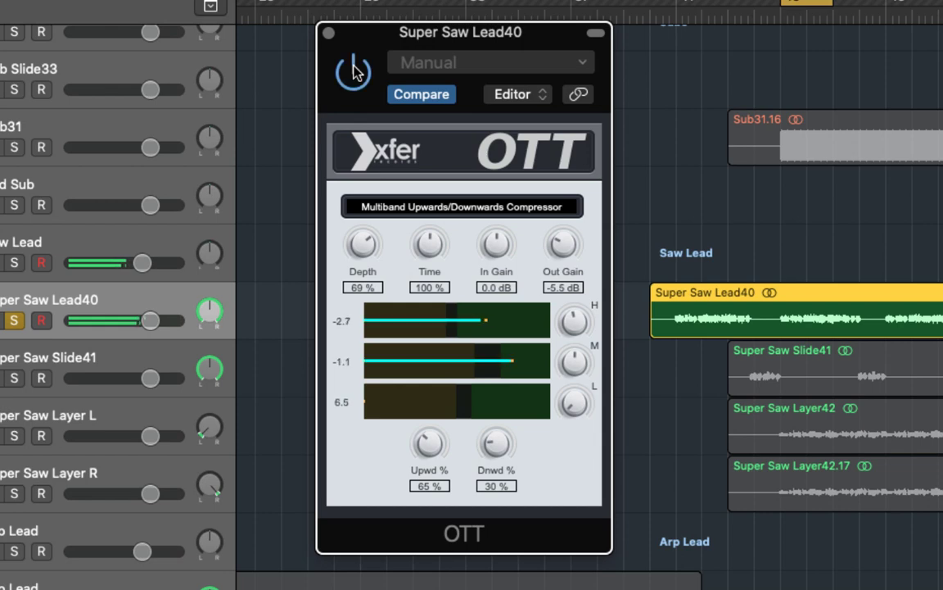
pyautogui.click(354, 70)
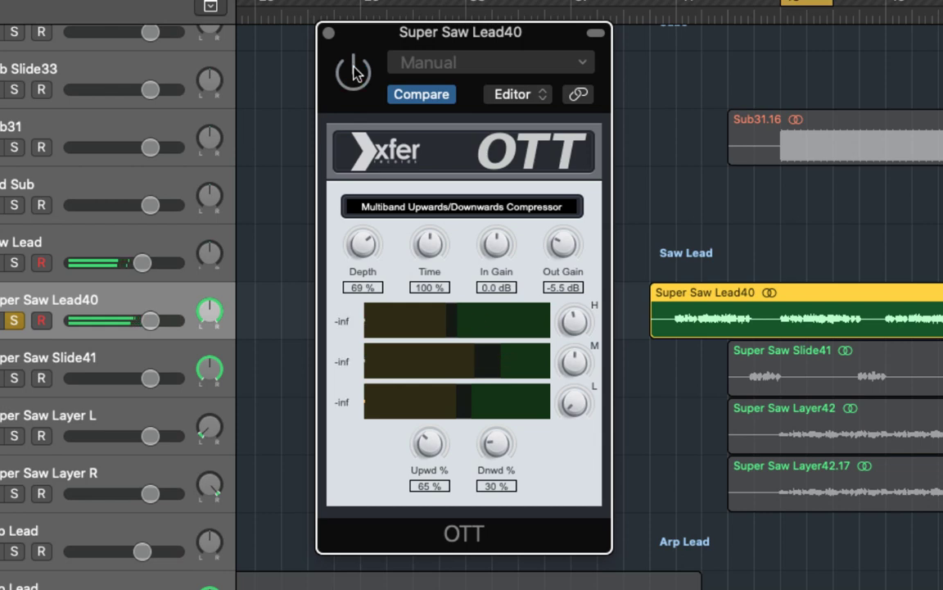
pyautogui.click(353, 70)
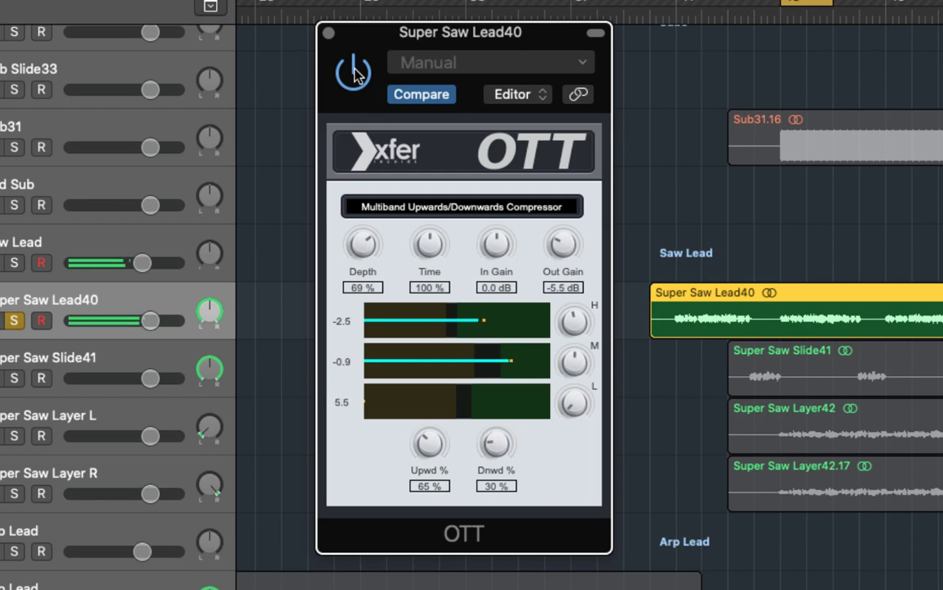
# Unsolo Super Saw Lead40 and compare OTT against bypass in the full mix, leaving it on
pyautogui.press('s')
pyautogui.click(353, 71)
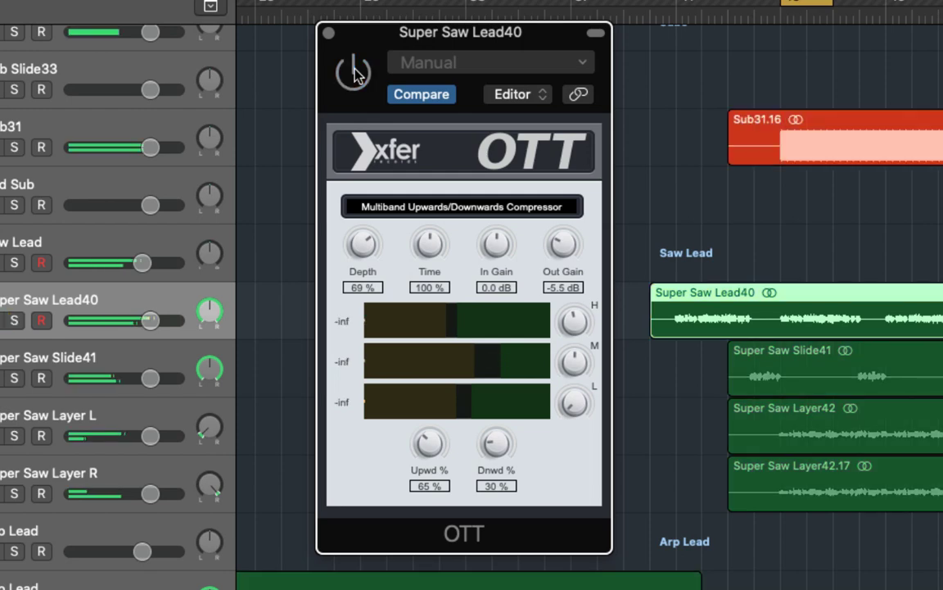
pyautogui.click(353, 70)
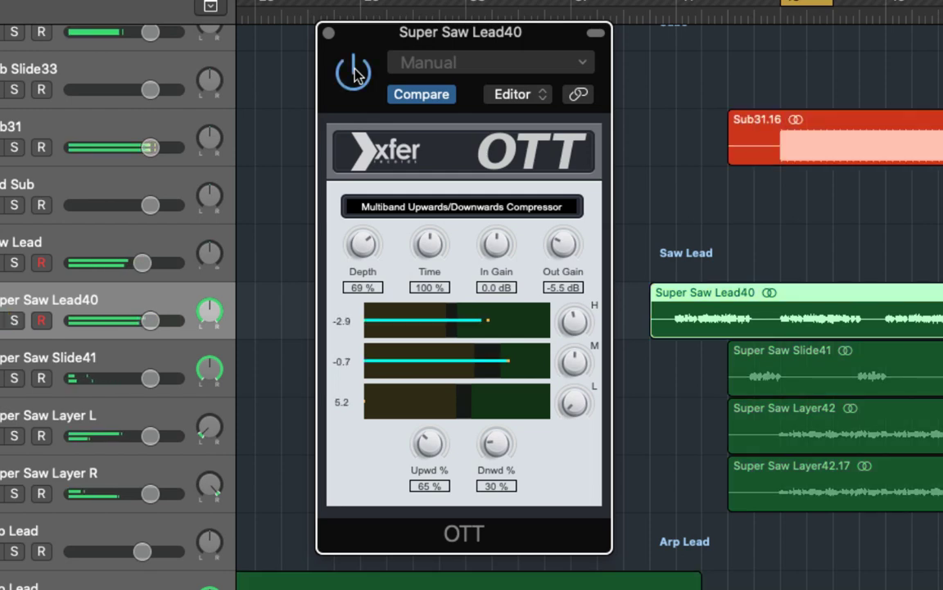
pyautogui.click(354, 71)
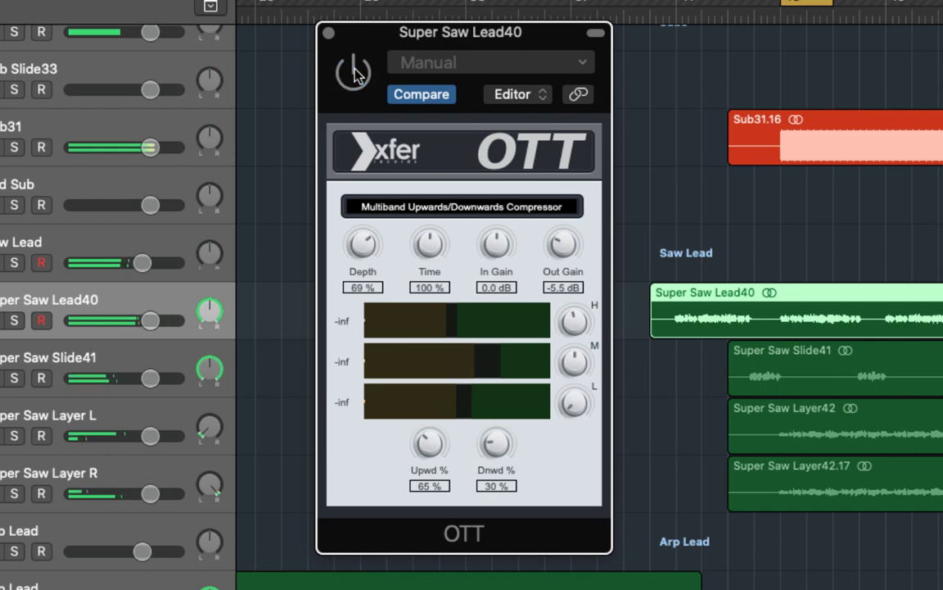
pyautogui.click(353, 70)
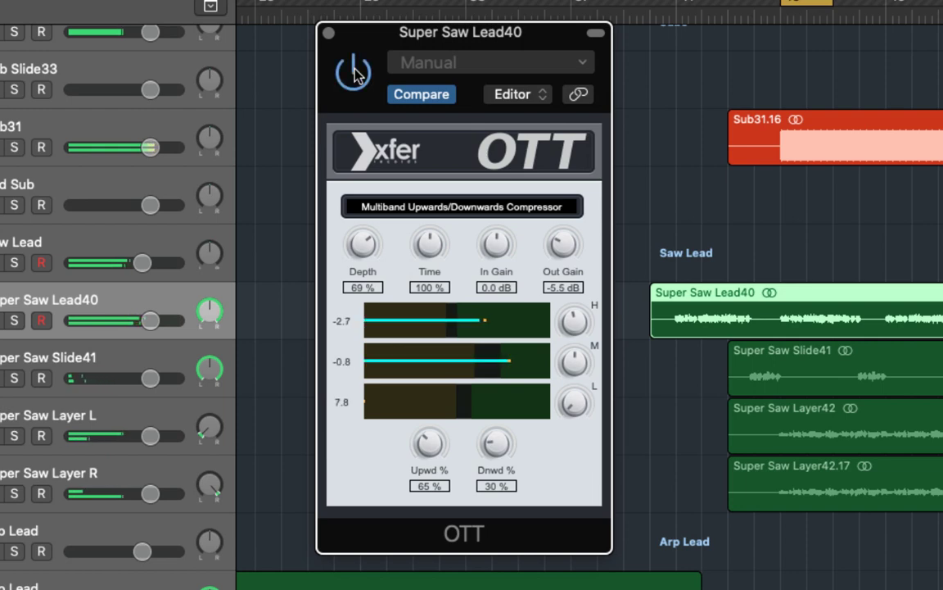
pyautogui.click(354, 70)
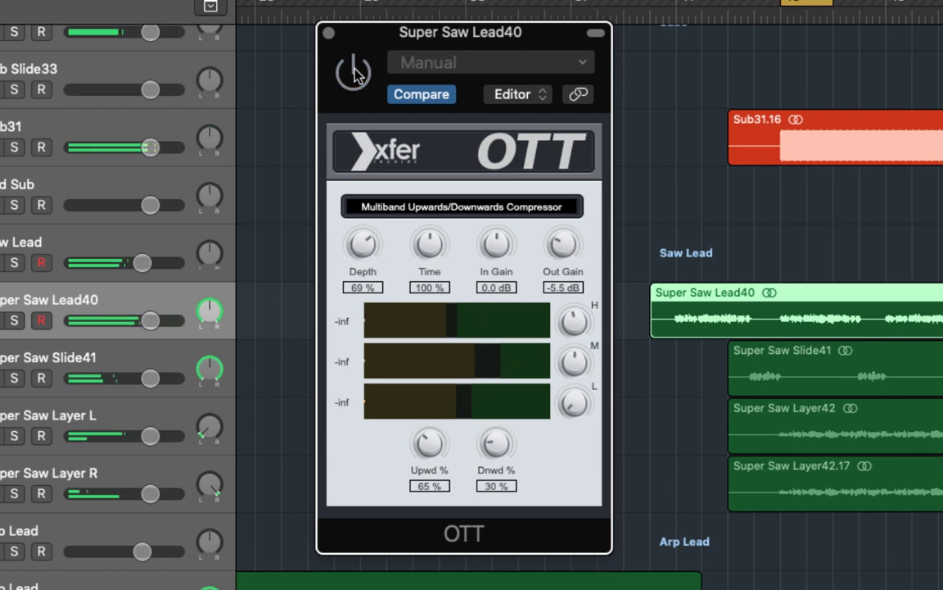
pyautogui.click(353, 70)
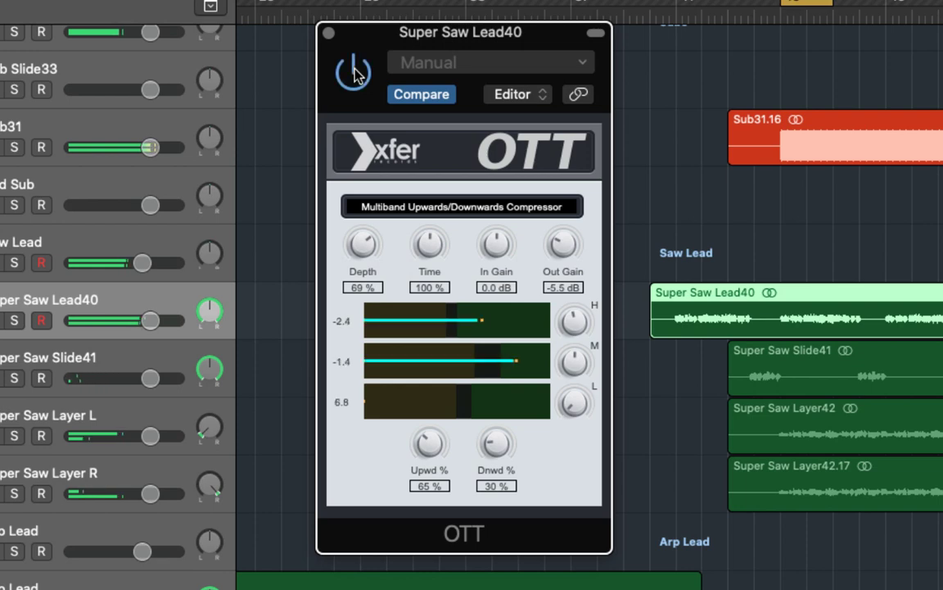
pyautogui.click(354, 70)
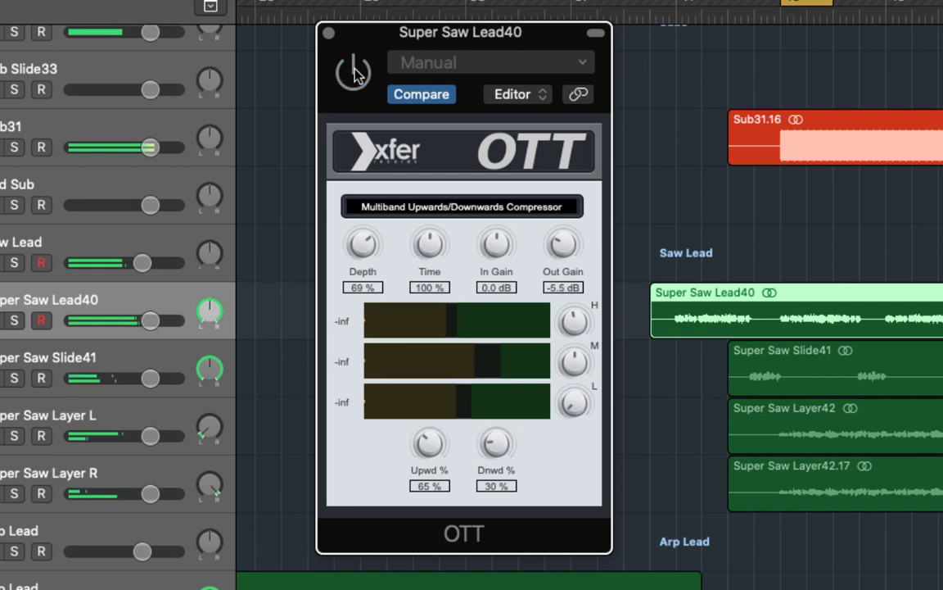
pyautogui.click(353, 71)
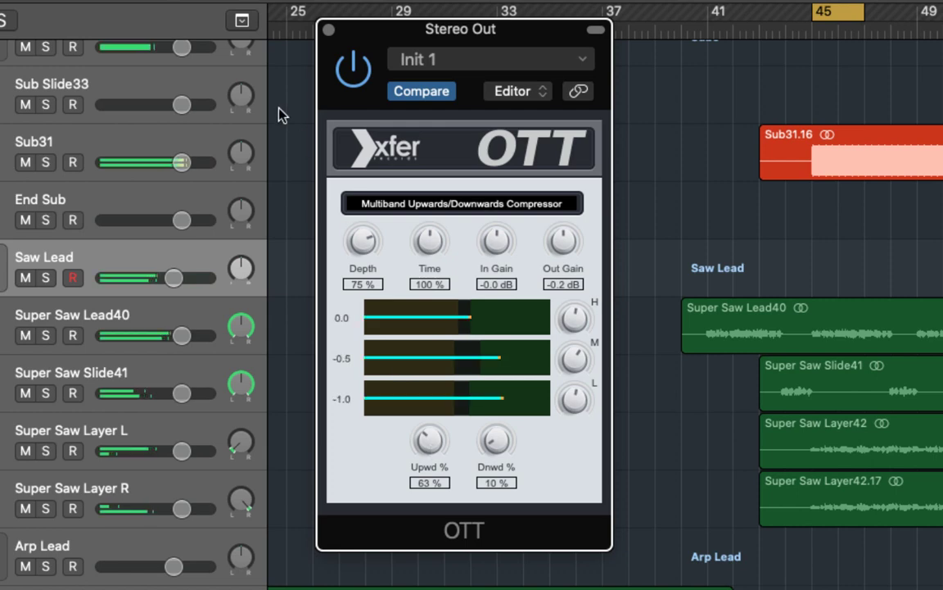
pyautogui.click(350, 62)
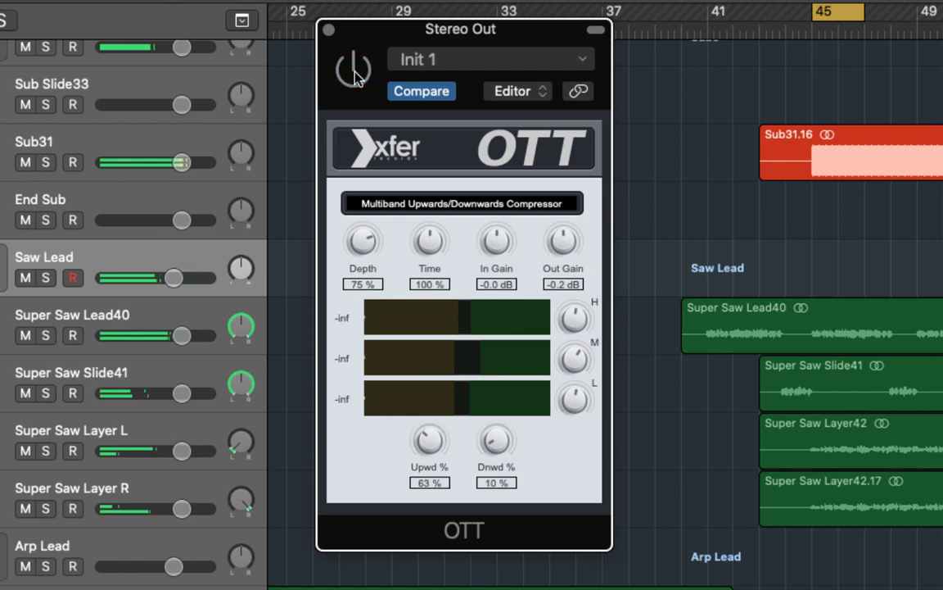
pyautogui.click(355, 73)
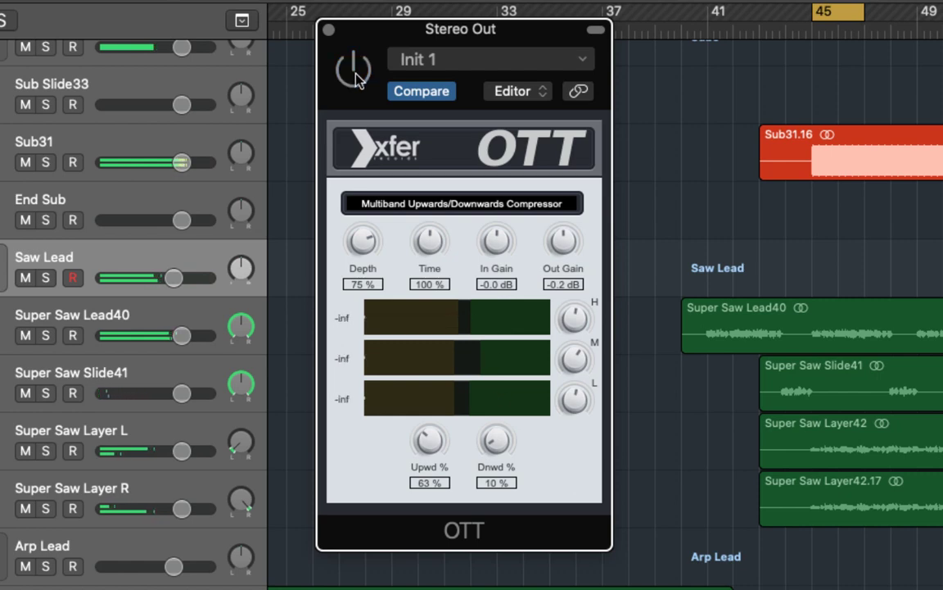